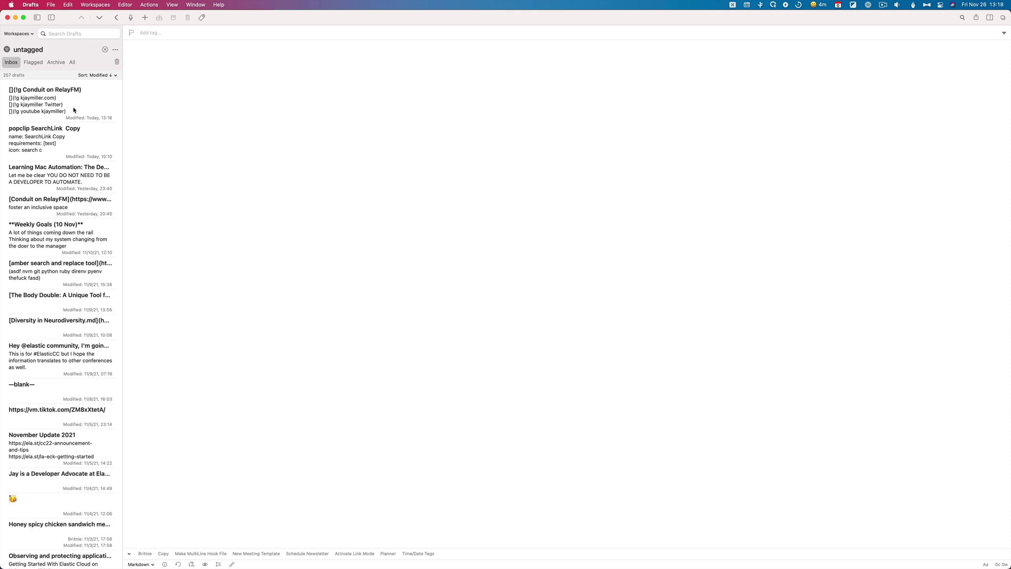
Open the '[](!g Conduit on RelayFM)' draft, select all its text and run SearchLink on it.
{"action": "left_click", "coordinate": [74, 108]}
{"action": "key", "text": "super+a"}
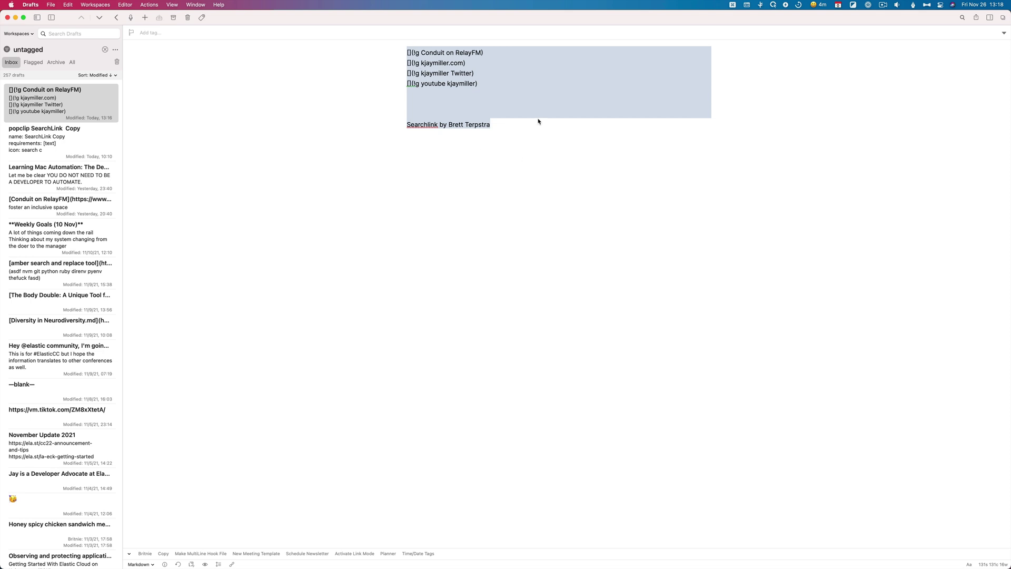
{"action": "left_click", "coordinate": [470, 101]}
{"action": "key", "text": "super+a"}
{"action": "key", "text": "ctrl+super+l"}
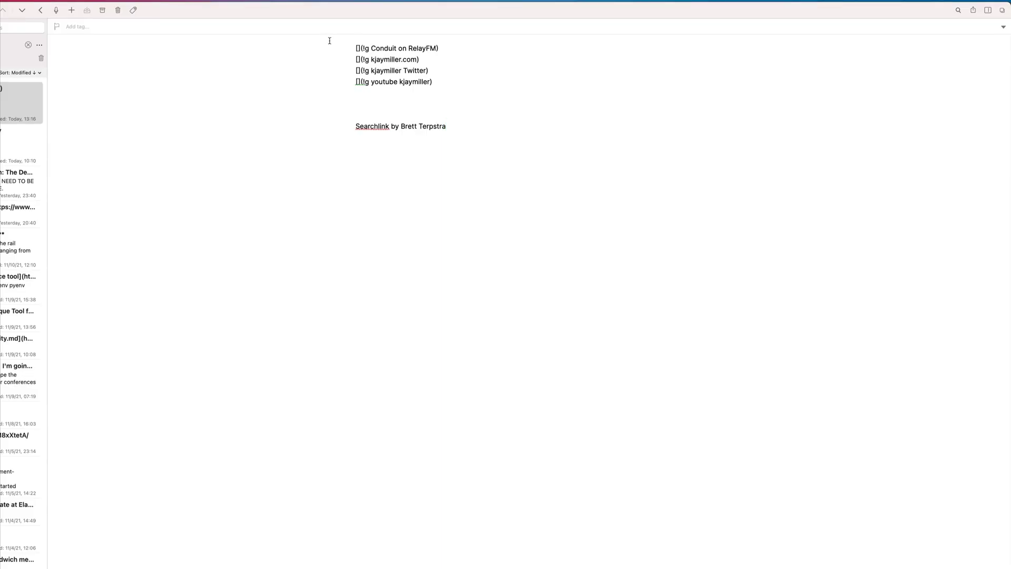
Select the whole note so SearchLink turns the four searches into reference links with a report.
{"action": "left_click_drag", "start_coordinate": [333, 42], "coordinate": [454, 149]}
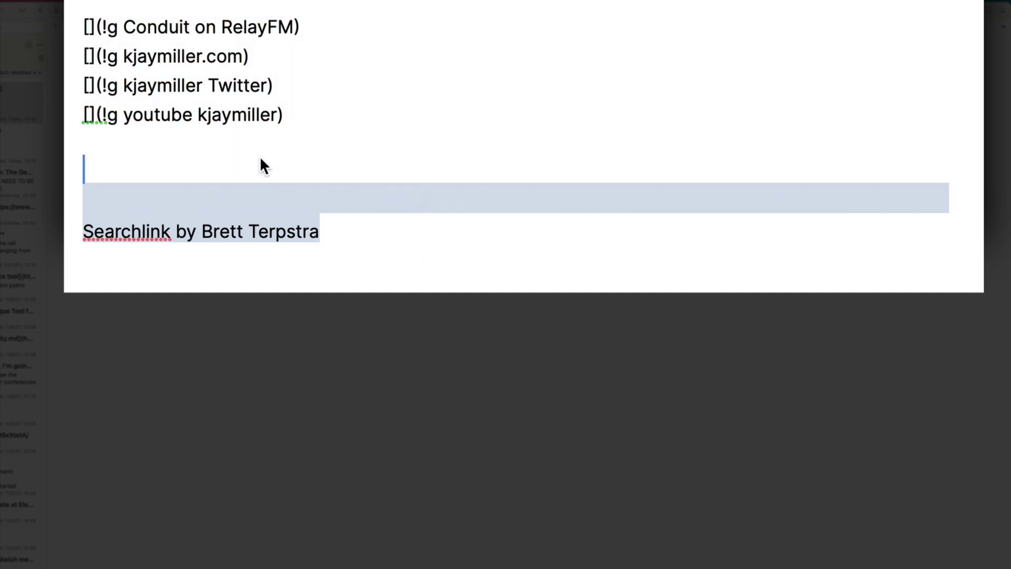
{"action": "left_click", "coordinate": [261, 160]}
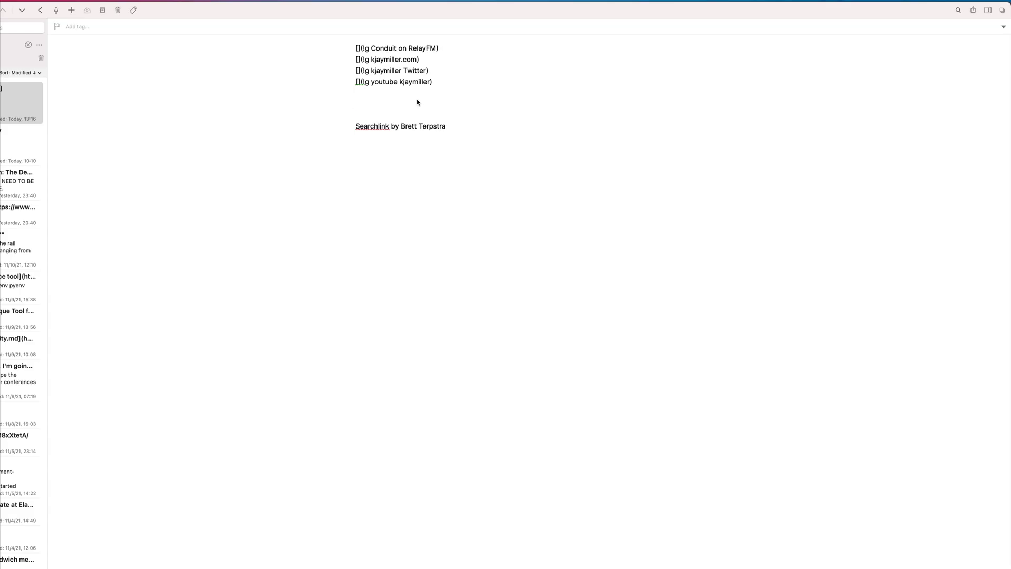
{"action": "key", "text": "super+a"}
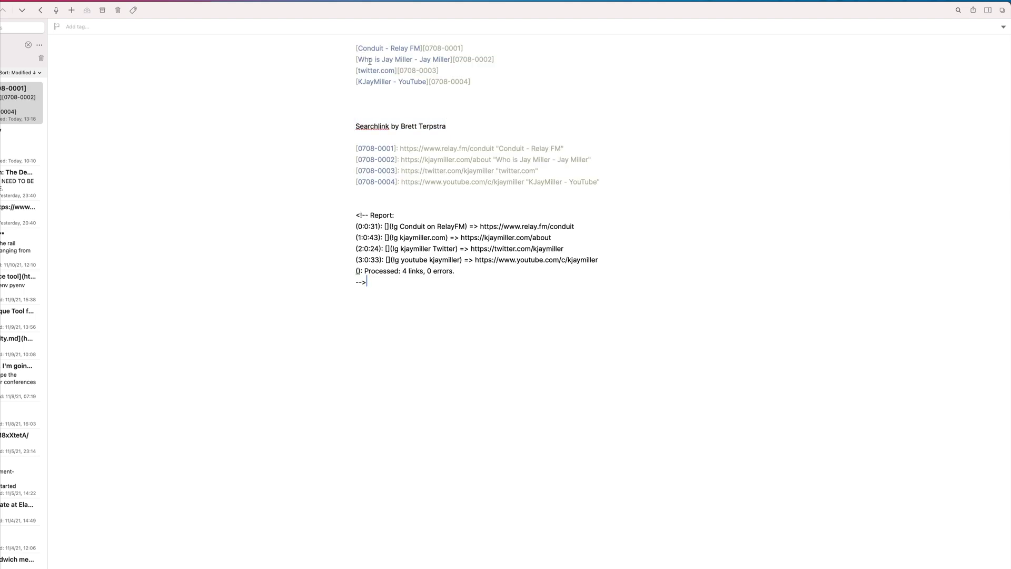
{"action": "key", "text": "super+shift+p"}
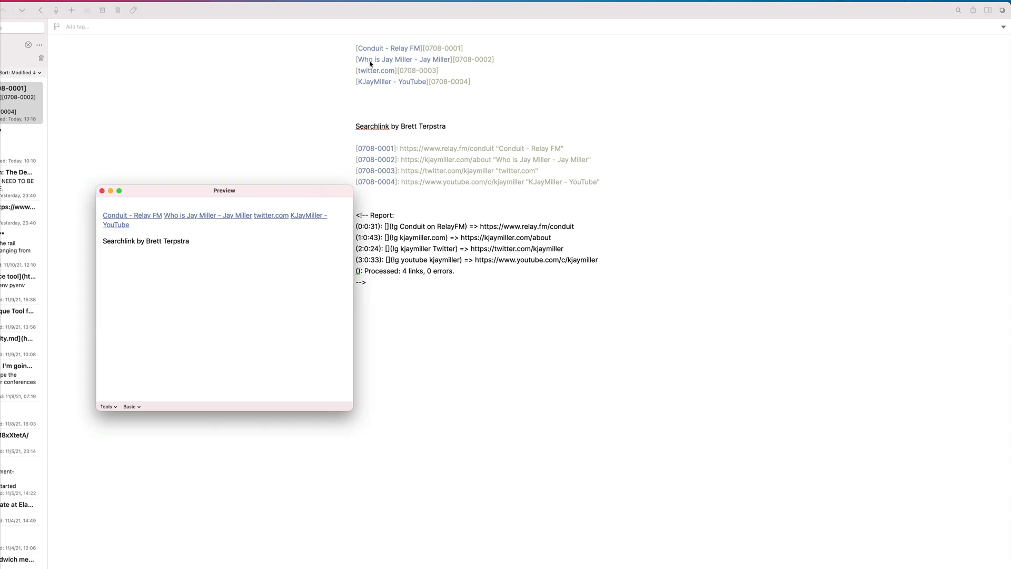
{"action": "left_click", "coordinate": [131, 217]}
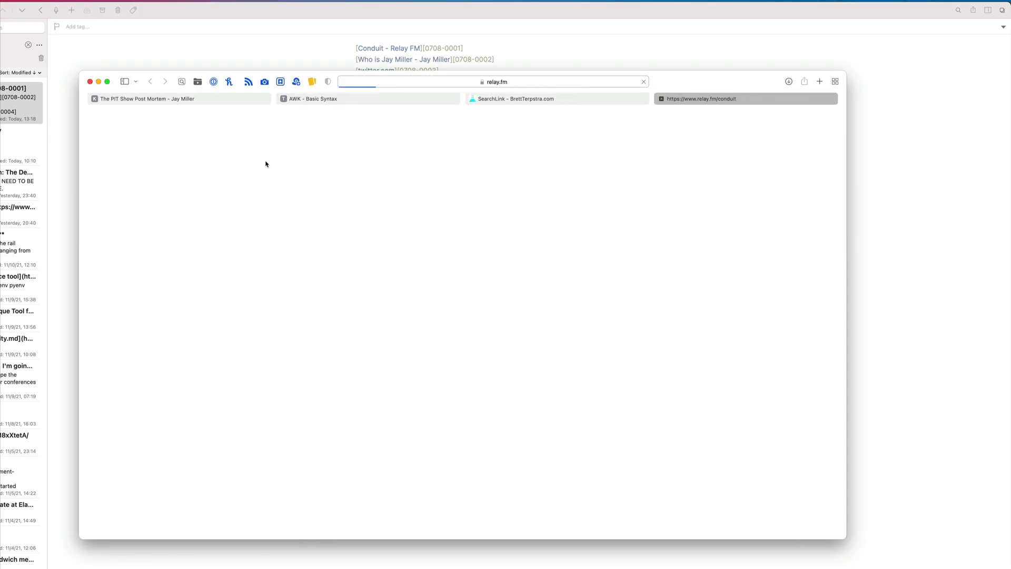
{"action": "left_click", "coordinate": [662, 99]}
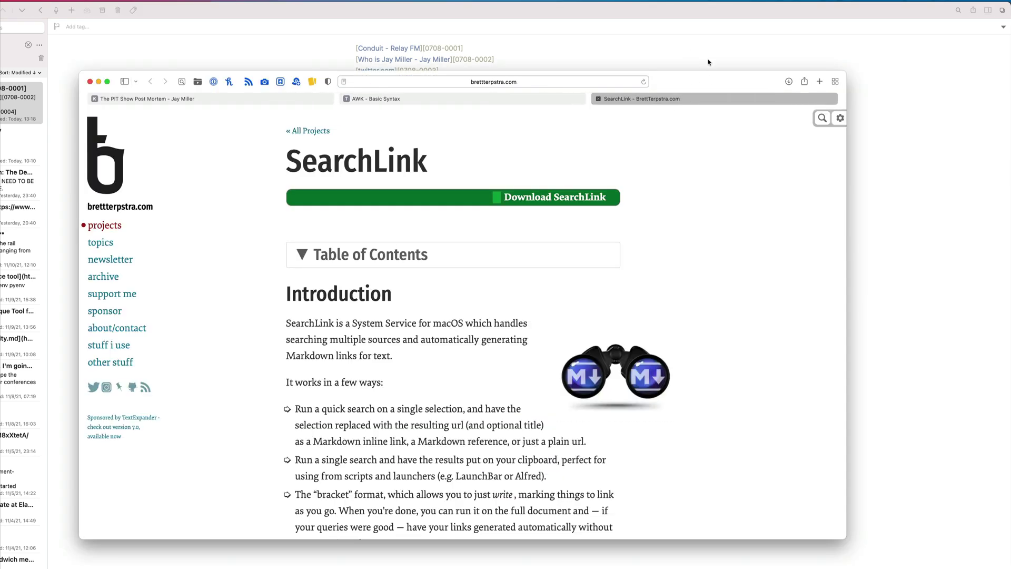
{"action": "key", "text": "super+Tab"}
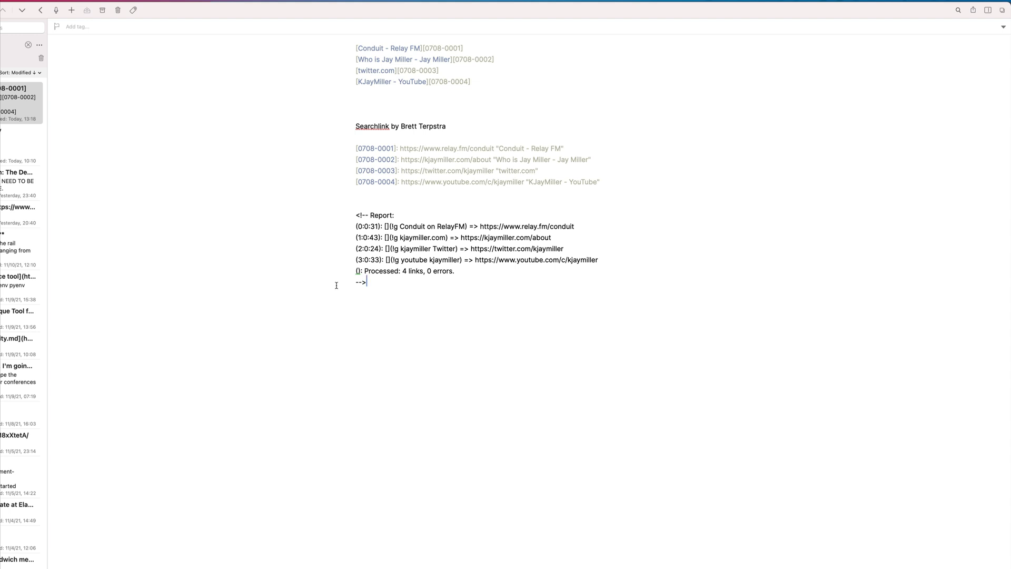
Replace the 'Searchlink by …' credit line with an inline link to the brettterpstra.com SearchLink page.
{"action": "left_click", "coordinate": [478, 129]}
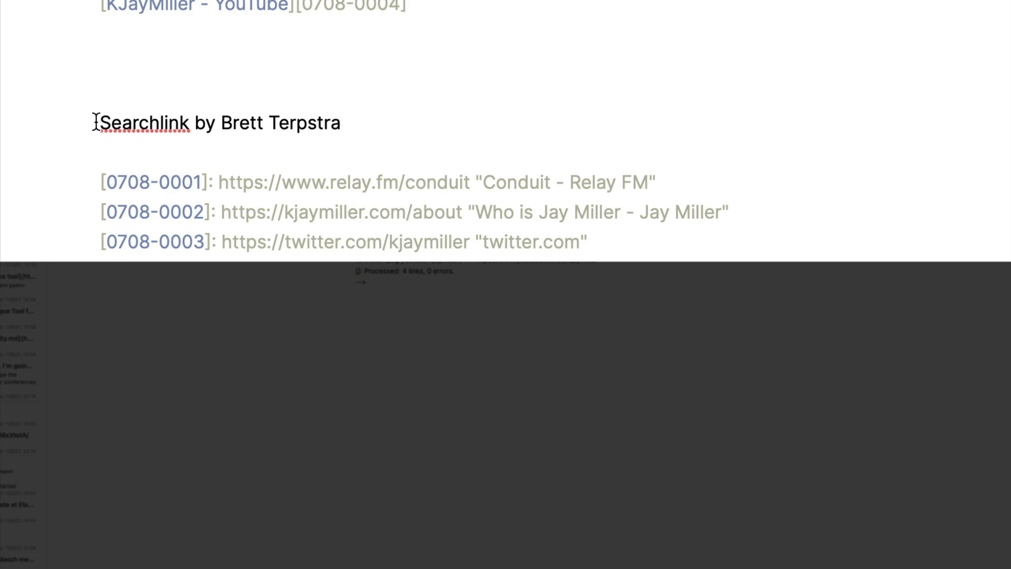
{"action": "left_click_drag", "start_coordinate": [95, 123], "coordinate": [351, 110]}
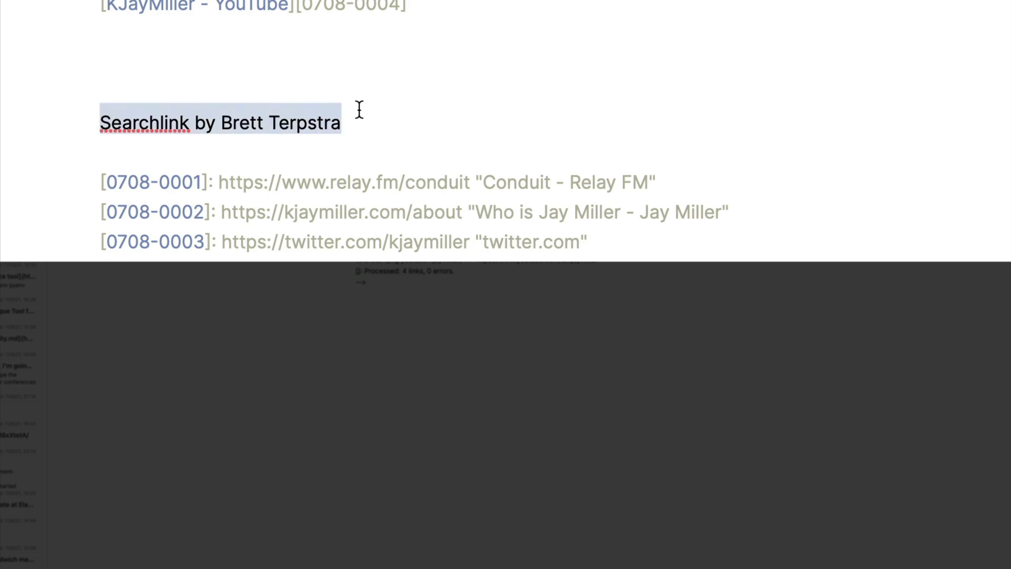
{"action": "left_click", "coordinate": [351, 124]}
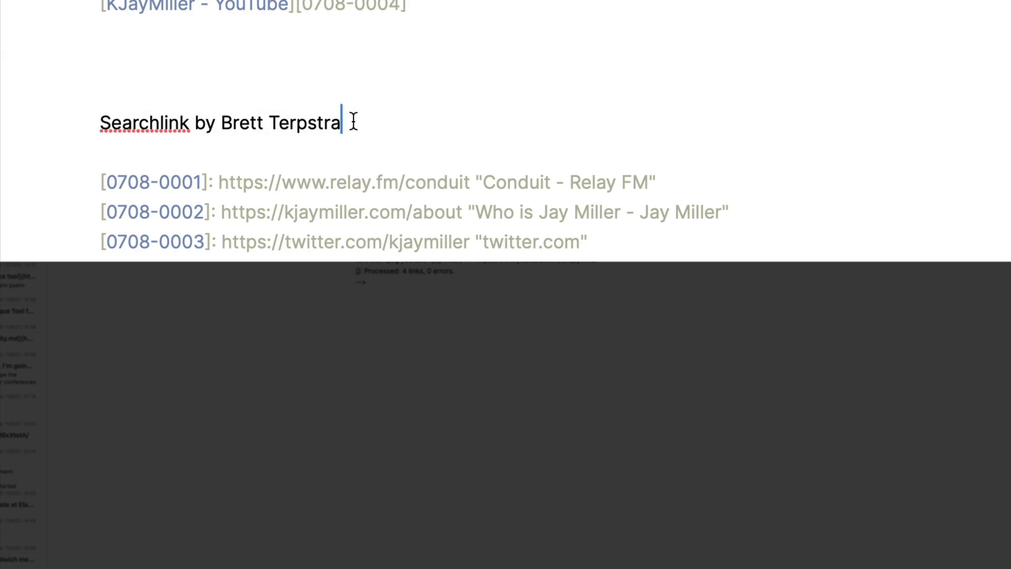
{"action": "left_click_drag", "start_coordinate": [352, 124], "coordinate": [70, 133]}
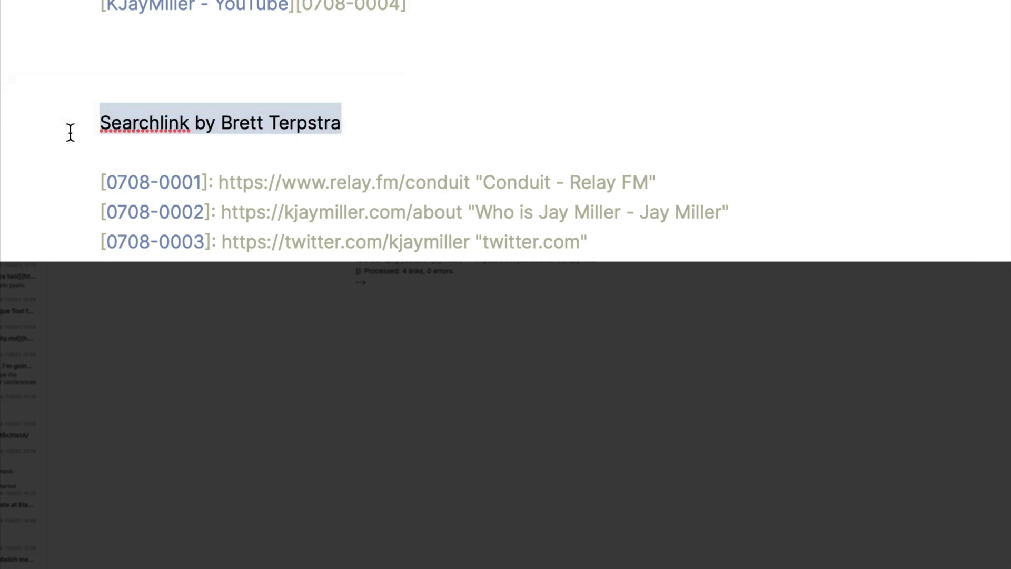
{"action": "key", "text": "super+shift+l"}
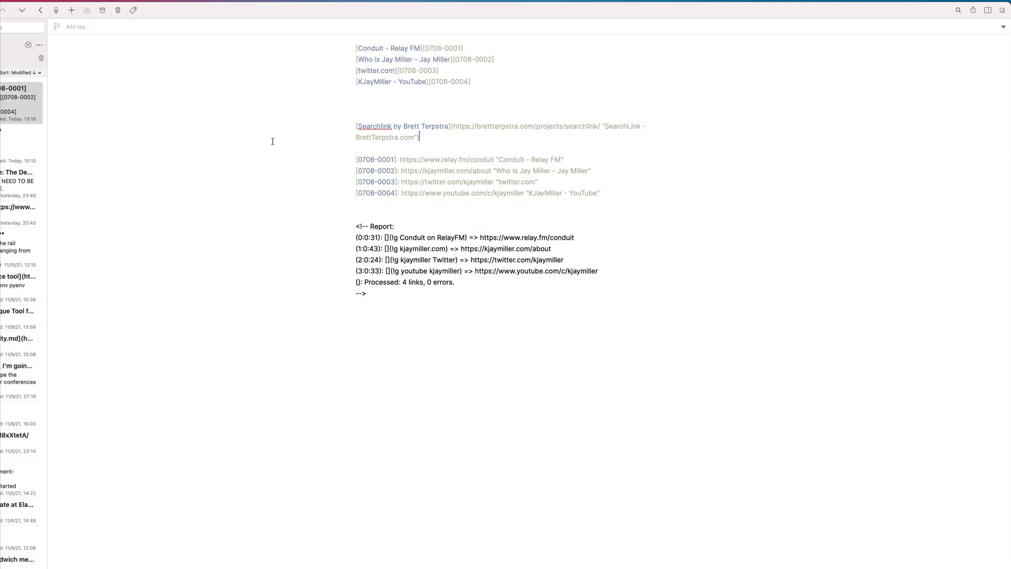
{"action": "left_click_drag", "start_coordinate": [419, 137], "coordinate": [350, 123]}
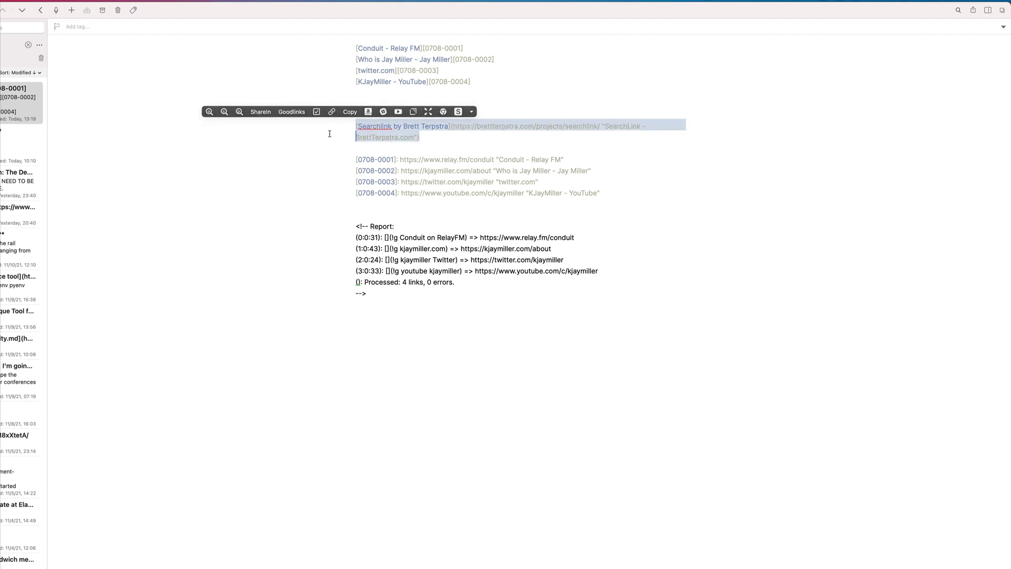
{"action": "left_click", "coordinate": [330, 133]}
On Safari's SearchLink page, find the LaunchBar AppleScript and select the automator command on line 15.
{"action": "key", "text": "super+Tab"}
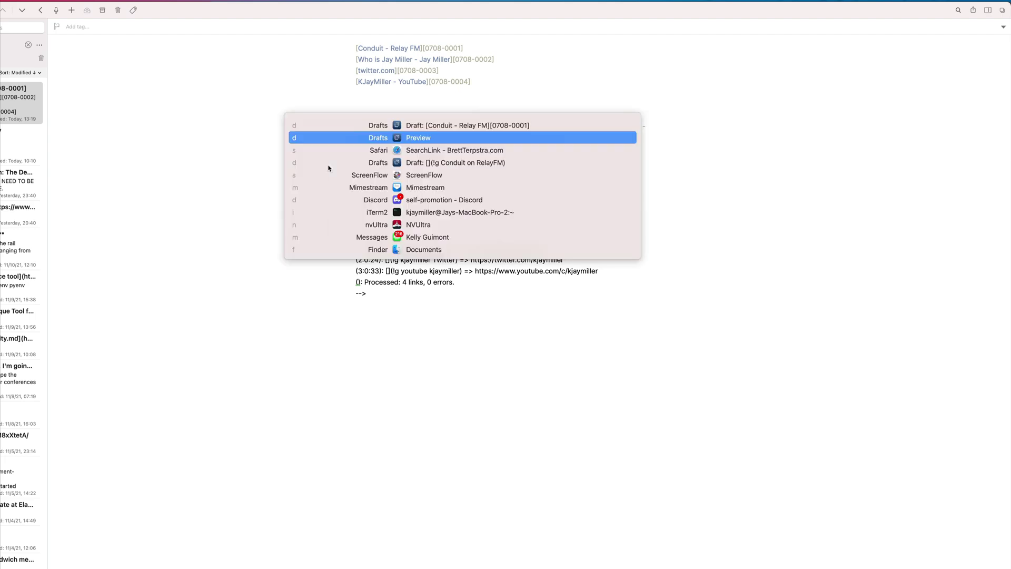
{"action": "key", "text": "super+Tab"}
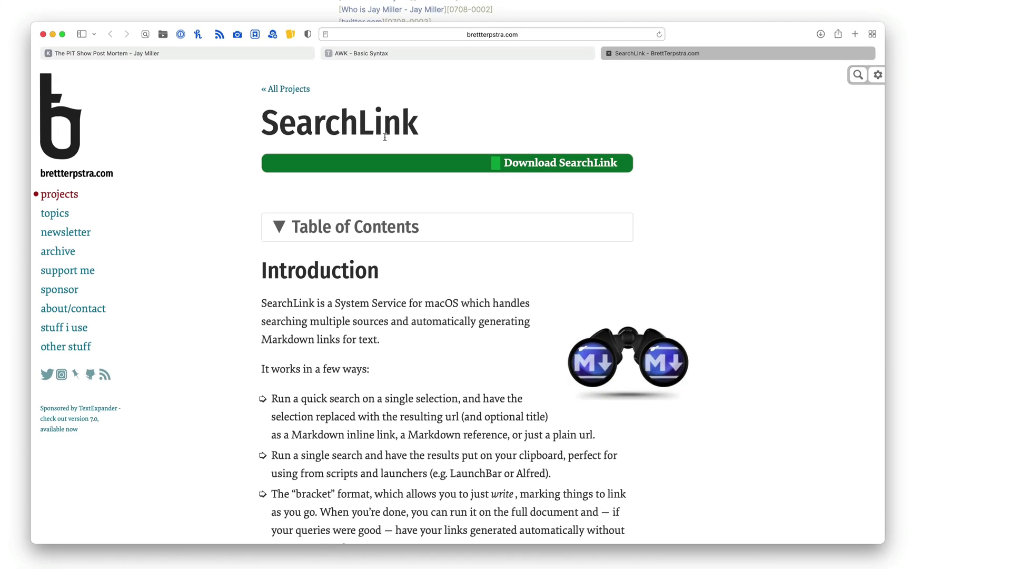
{"action": "scroll", "coordinate": [401, 177], "scroll_direction": "down", "scroll_amount": 5}
{"action": "key", "text": "super+Down"}
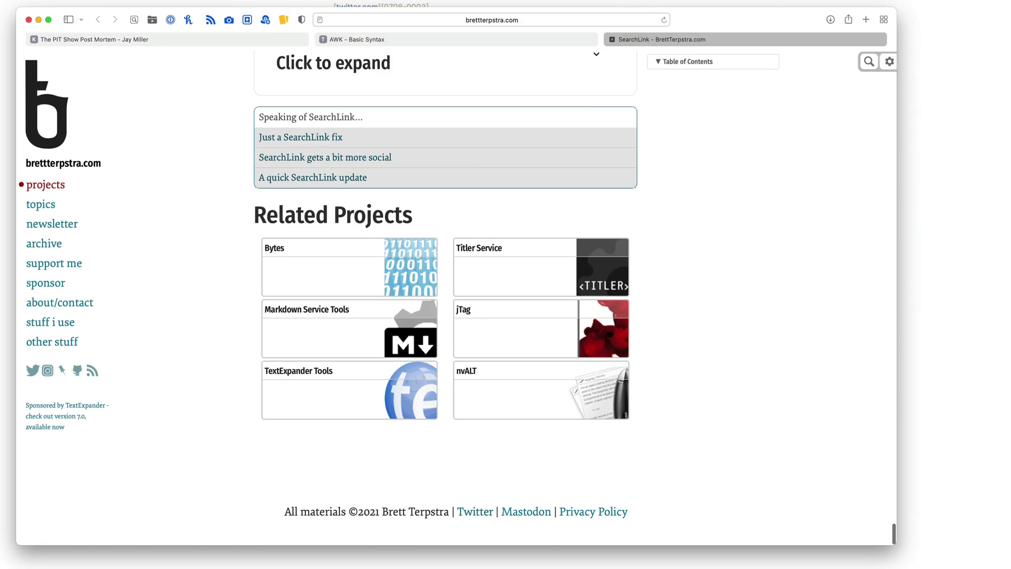
{"action": "scroll", "coordinate": [400, 125], "scroll_direction": "up", "scroll_amount": 7}
{"action": "scroll", "coordinate": [391, 138], "scroll_direction": "up", "scroll_amount": 4}
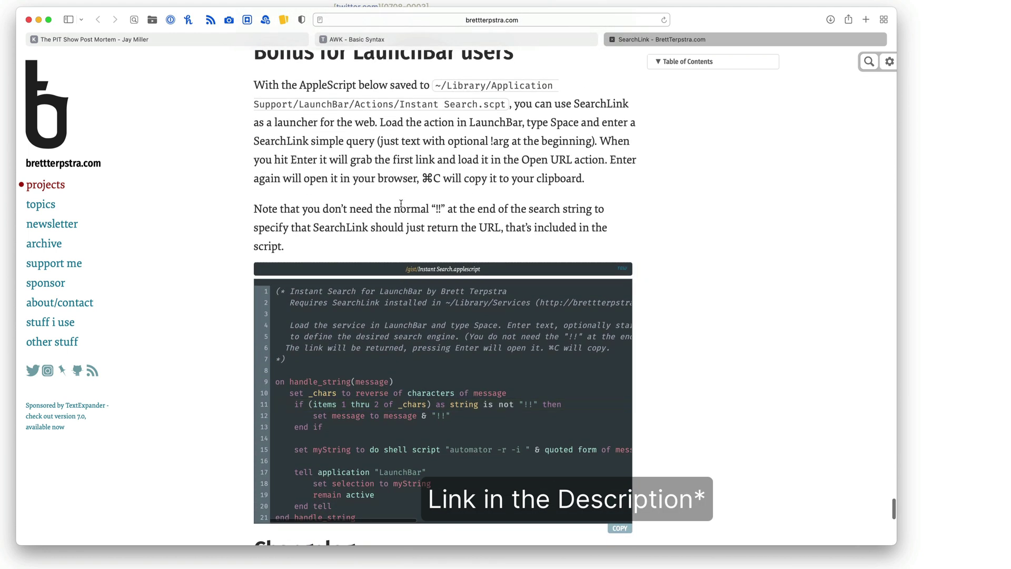
{"action": "scroll", "coordinate": [413, 308], "scroll_direction": "up", "scroll_amount": 1}
{"action": "scroll", "coordinate": [433, 427], "scroll_direction": "right", "scroll_amount": 3}
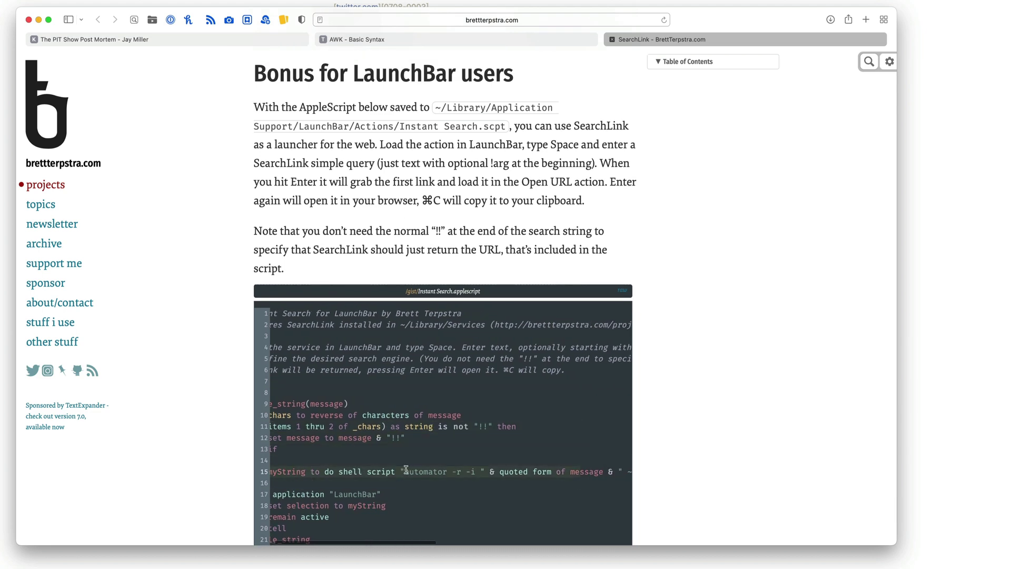
{"action": "left_click_drag", "start_coordinate": [405, 471], "coordinate": [638, 471]}
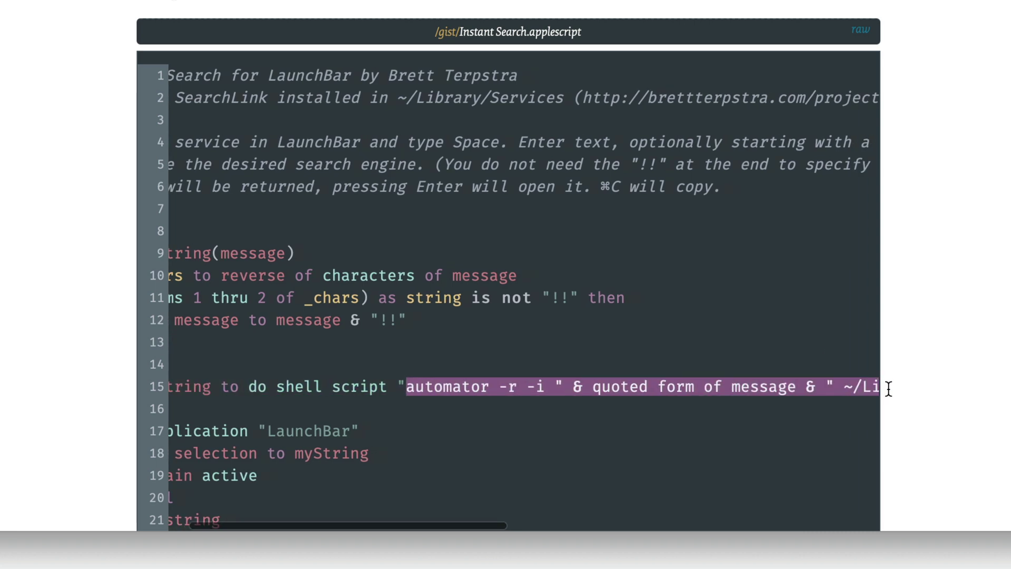
{"action": "left_click_drag", "start_coordinate": [888, 389], "coordinate": [758, 385]}
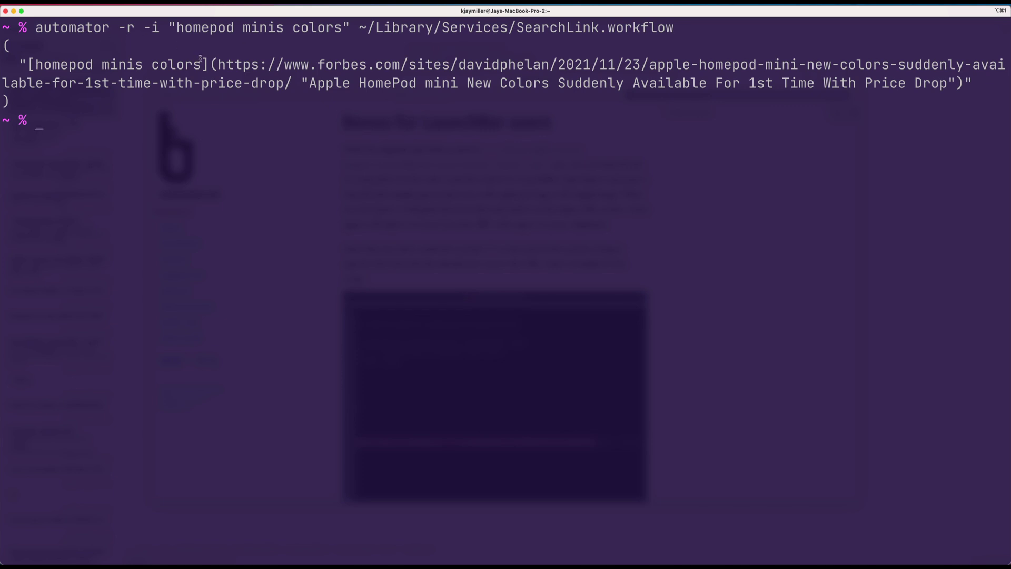
Append the awk gsub filter to the automator SearchLink command and run it for 'homepod minis colors'.
{"action": "key", "text": "Up"}
{"action": "type", "text": "|awk '/http/{gsub(/^[  ]*\"|\"[   ]*$/,\"\"); print}'"}
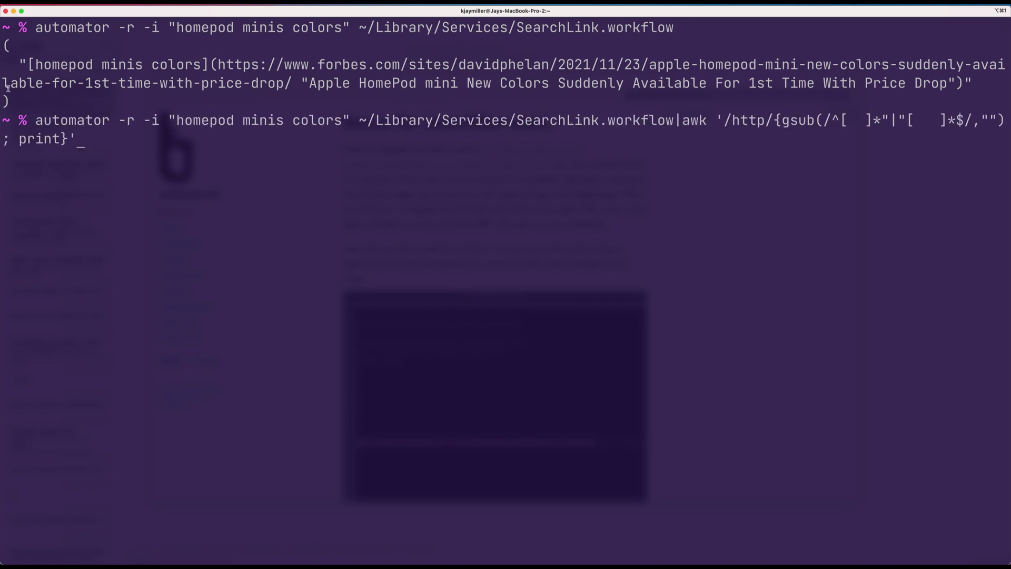
{"action": "left_click_drag", "start_coordinate": [3, 46], "coordinate": [179, 108]}
{"action": "left_click", "coordinate": [179, 108]}
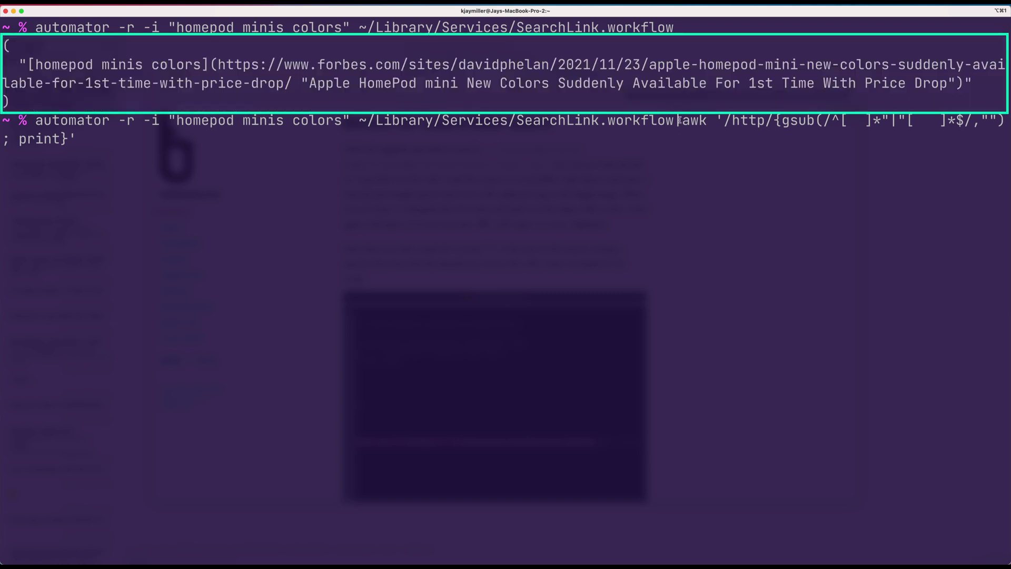
{"action": "left_click_drag", "start_coordinate": [676, 120], "coordinate": [691, 151]}
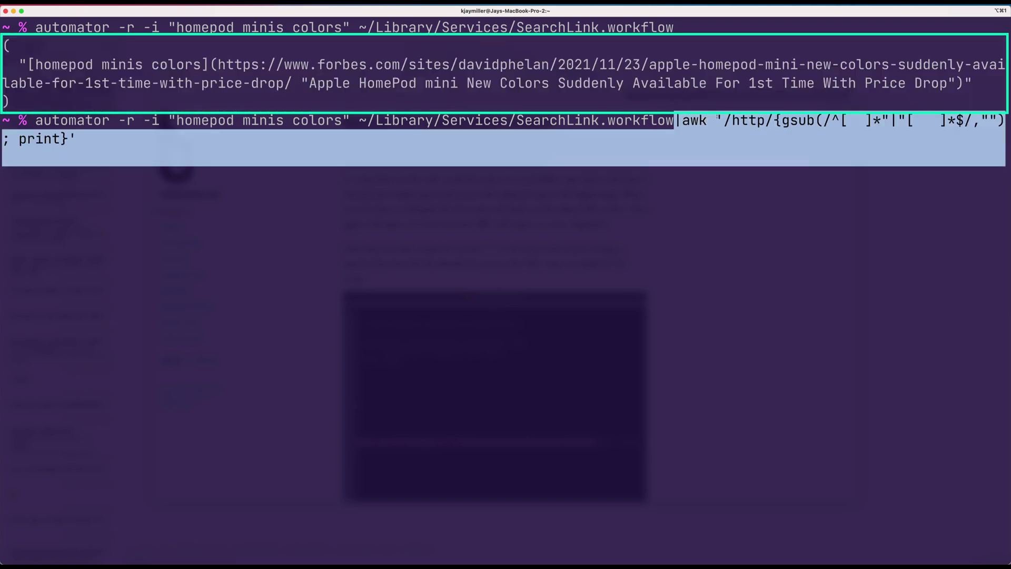
{"action": "left_click", "coordinate": [718, 118]}
{"action": "left_click_drag", "start_coordinate": [717, 120], "coordinate": [714, 133]}
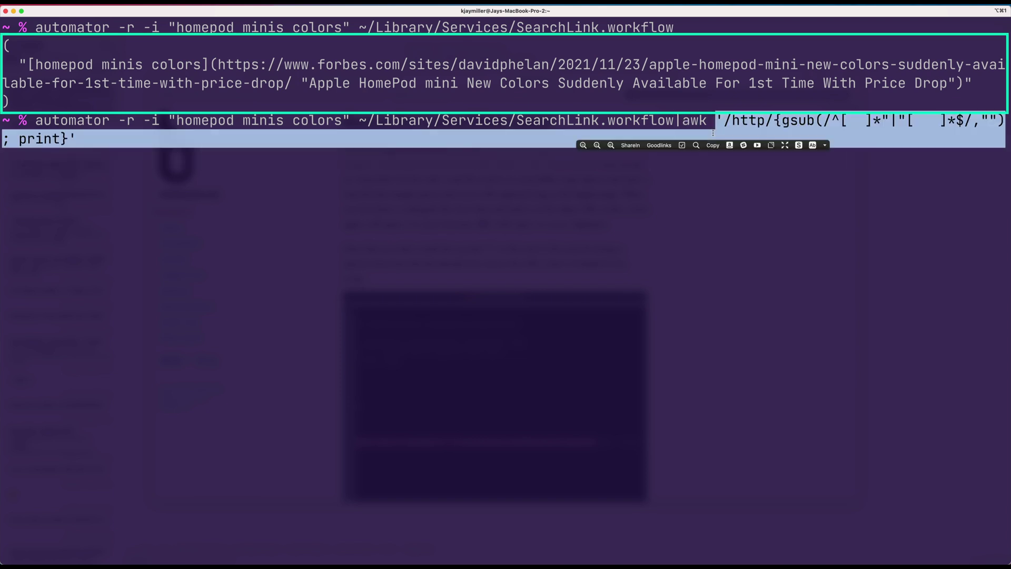
{"action": "left_click", "coordinate": [492, 187]}
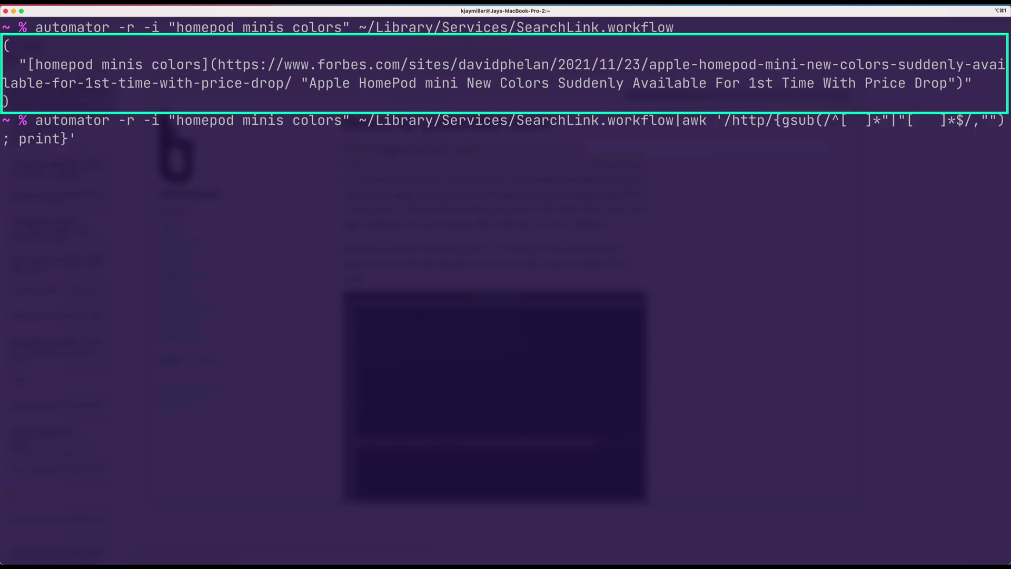
{"action": "left_click_drag", "start_coordinate": [27, 64], "coordinate": [963, 81]}
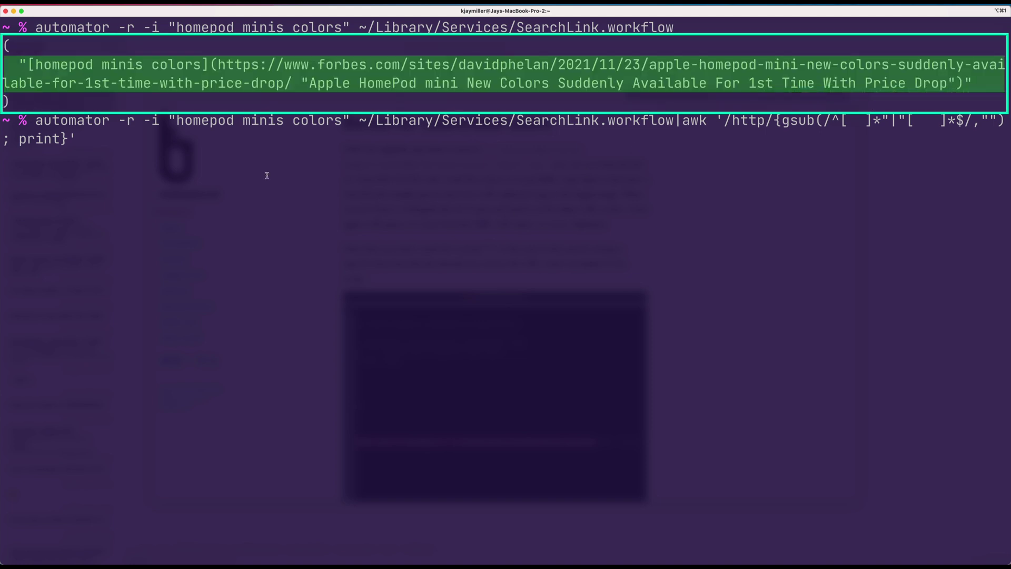
{"action": "key", "text": "Return"}
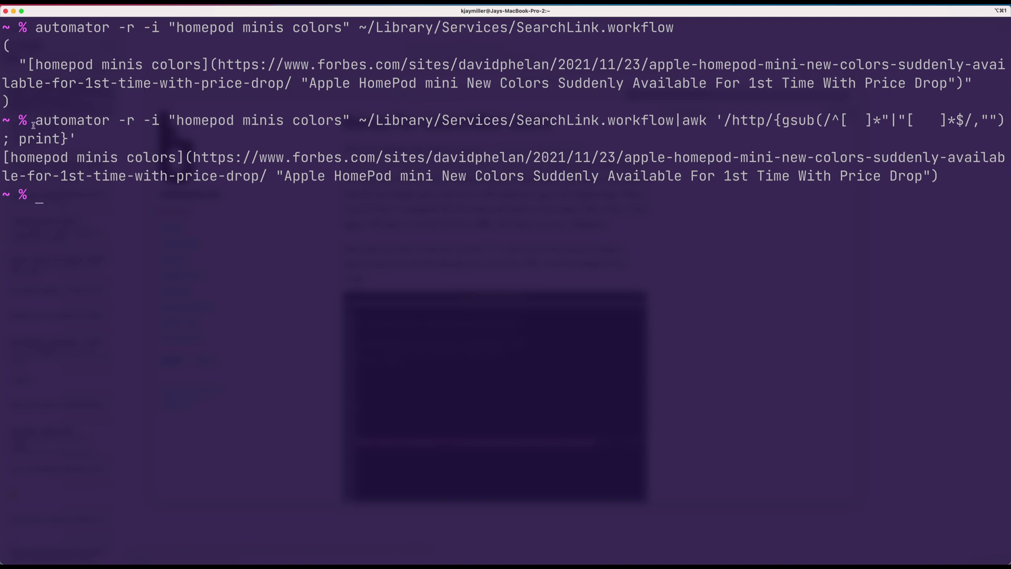
Select the full automator-awk command, then its 'homepod minis colors' search phrase.
{"action": "left_click_drag", "start_coordinate": [34, 125], "coordinate": [75, 136]}
{"action": "left_click", "coordinate": [192, 114]}
{"action": "left_click_drag", "start_coordinate": [169, 120], "coordinate": [348, 121]}
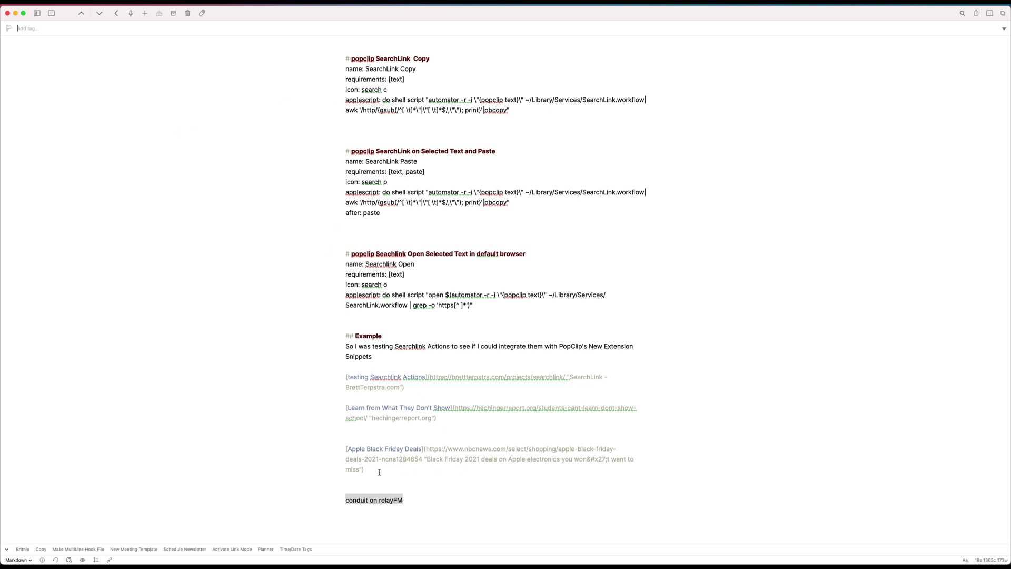
Delete the three sample links under Example, leaving the 'conduit on relayFM' line.
{"action": "left_click_drag", "start_coordinate": [379, 472], "coordinate": [340, 379]}
{"action": "key", "text": "BackSpace"}
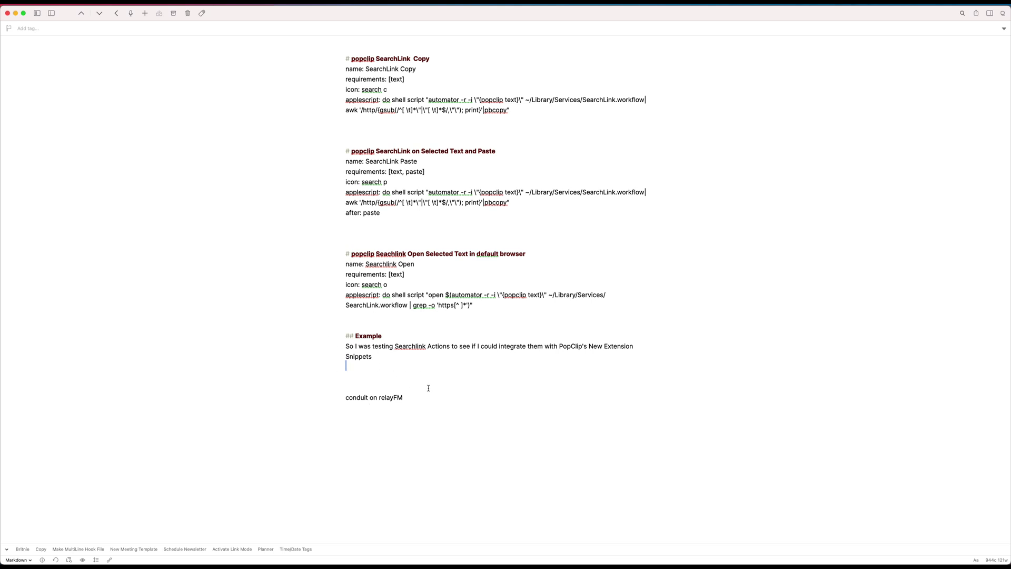
{"action": "left_click_drag", "start_coordinate": [404, 396], "coordinate": [447, 396]}
Close the Safari SearchLink window, the small Conduit draft window and the Preview window.
{"action": "key", "text": "super+Tab"}
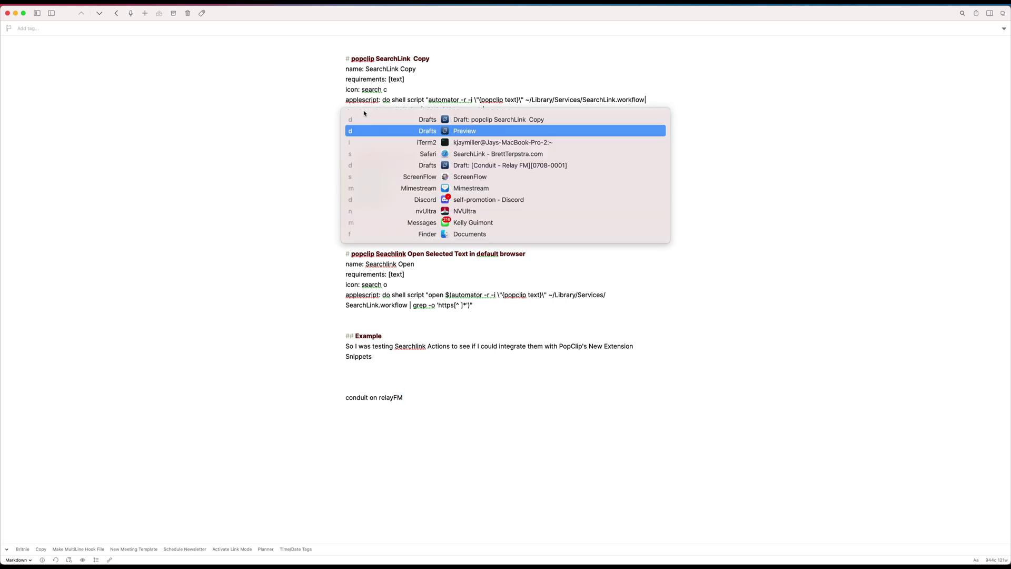
{"action": "key", "text": "super+Tab"}
{"action": "key", "text": "super+Tab"}
{"action": "key", "text": "super+w"}
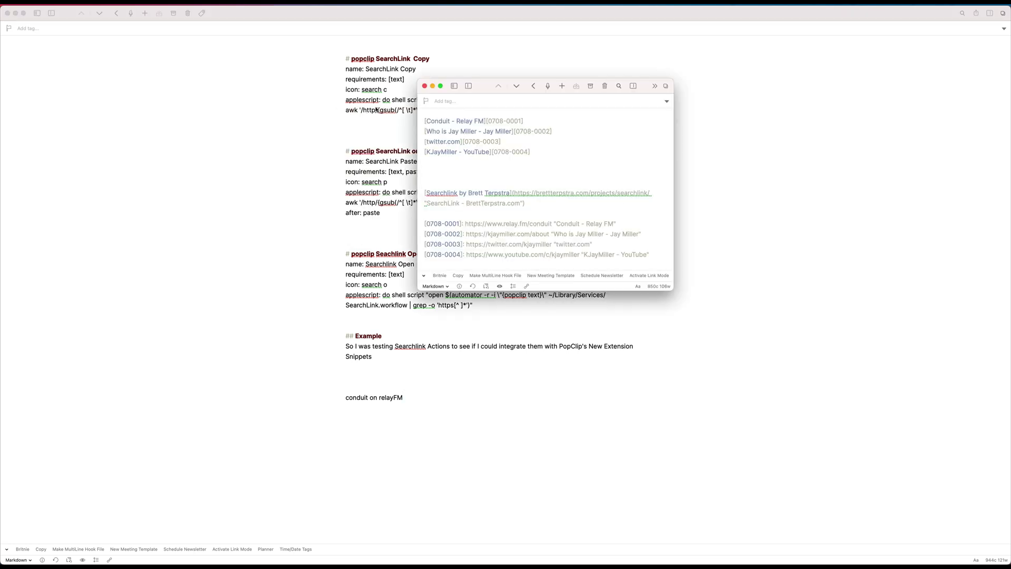
{"action": "left_click", "coordinate": [424, 86]}
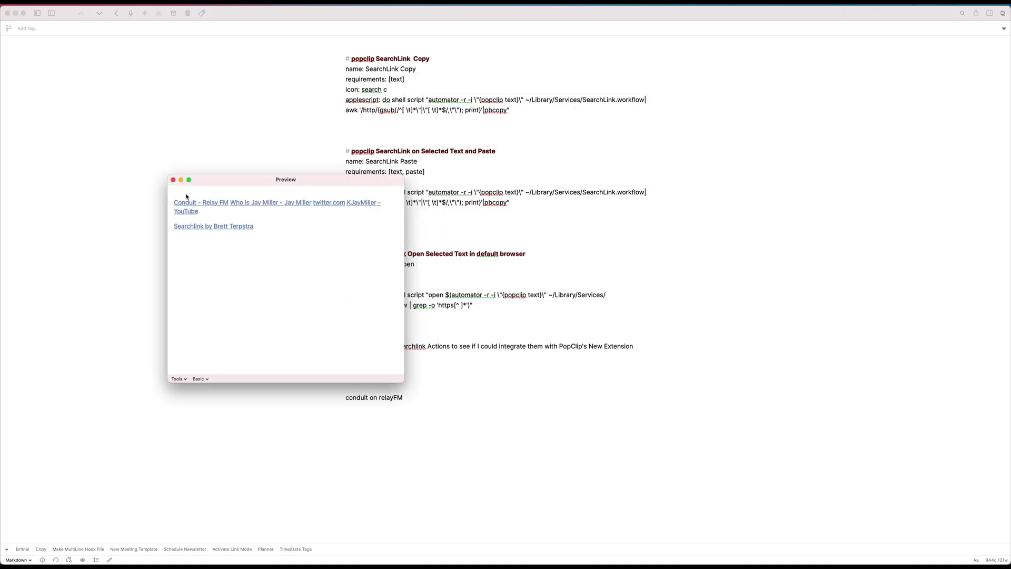
{"action": "left_click", "coordinate": [173, 179]}
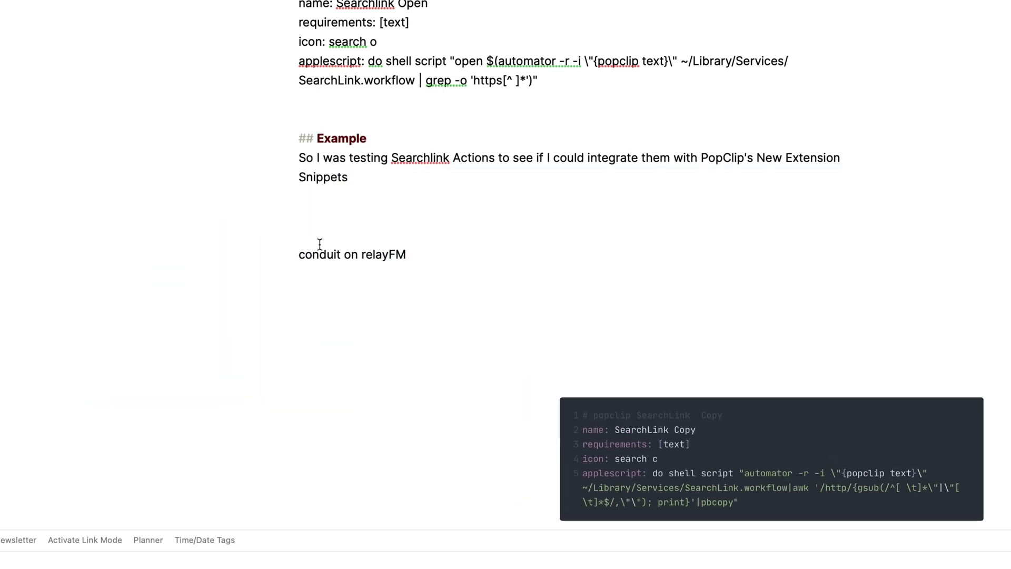
Copy a SearchLink Markdown link for 'conduit on relayFM' and paste it on a new line below.
{"action": "left_click_drag", "start_coordinate": [411, 254], "coordinate": [286, 255]}
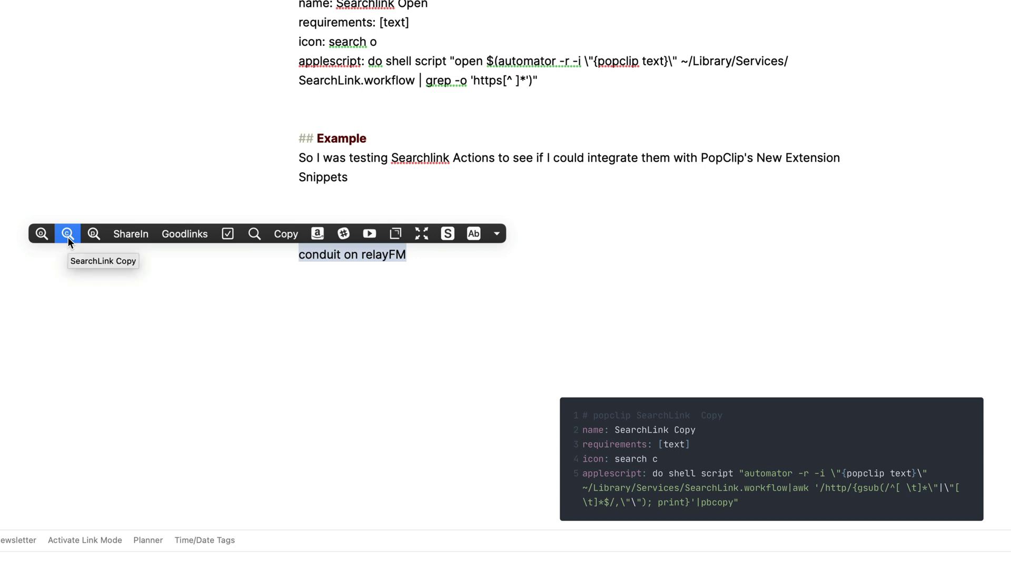
{"action": "left_click", "coordinate": [68, 237]}
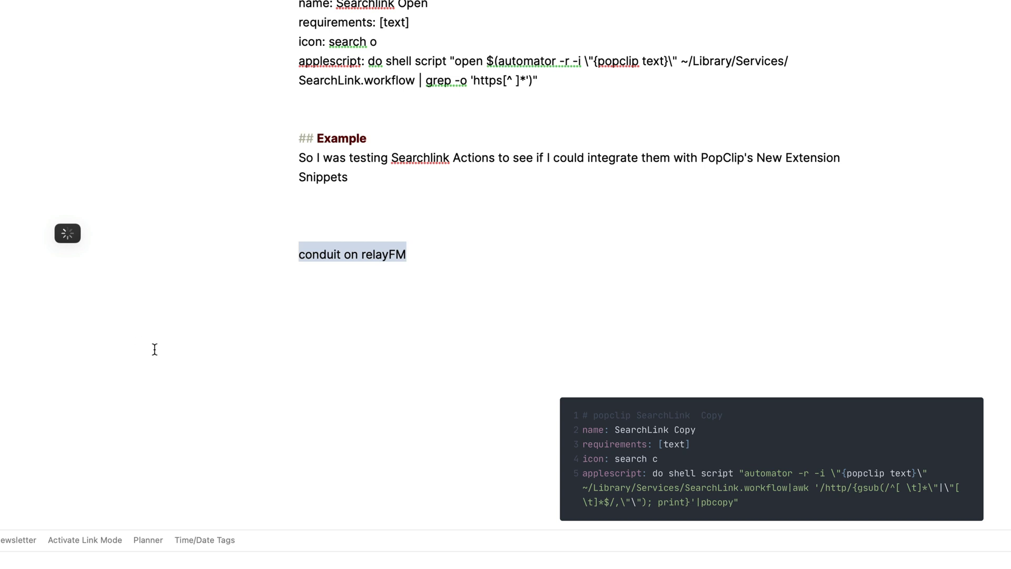
{"action": "left_click", "coordinate": [351, 285]}
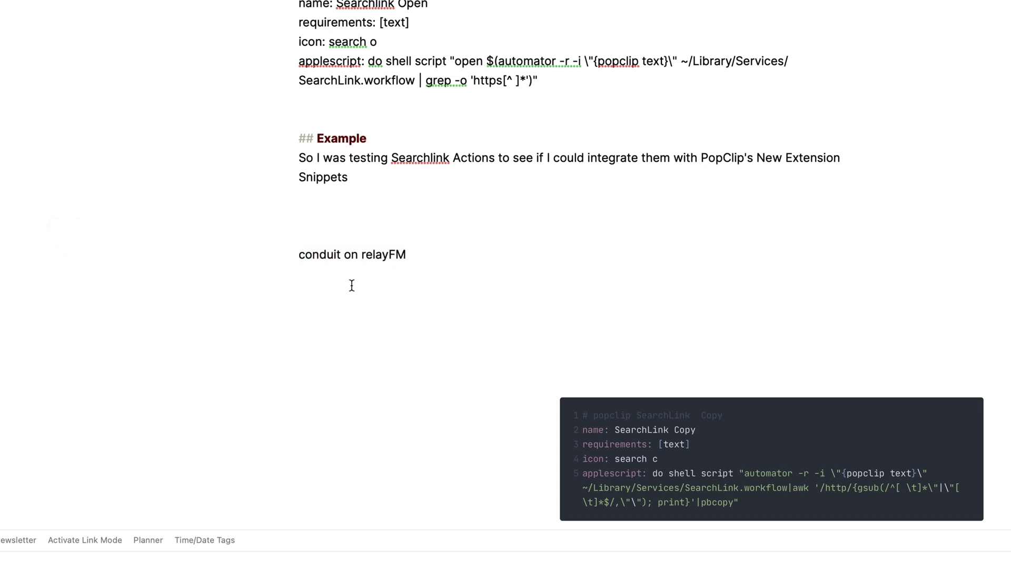
{"action": "key", "text": "Return"}
{"action": "key", "text": "super+v"}
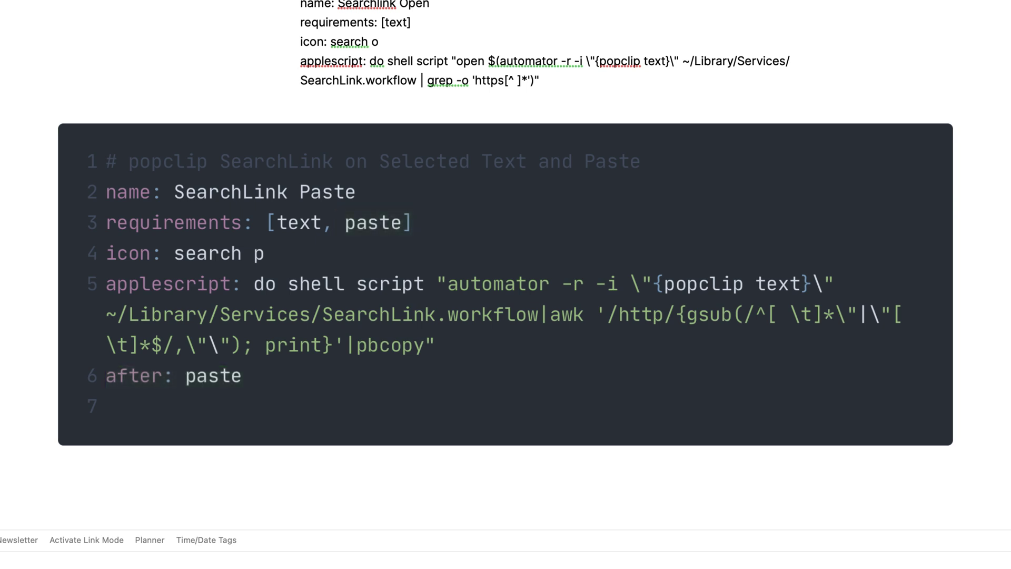
Paste a second 'conduit on relayFM' line and replace it with its Markdown link via SearchLink Paste.
{"action": "left_click_drag", "start_coordinate": [408, 254], "coordinate": [291, 247]}
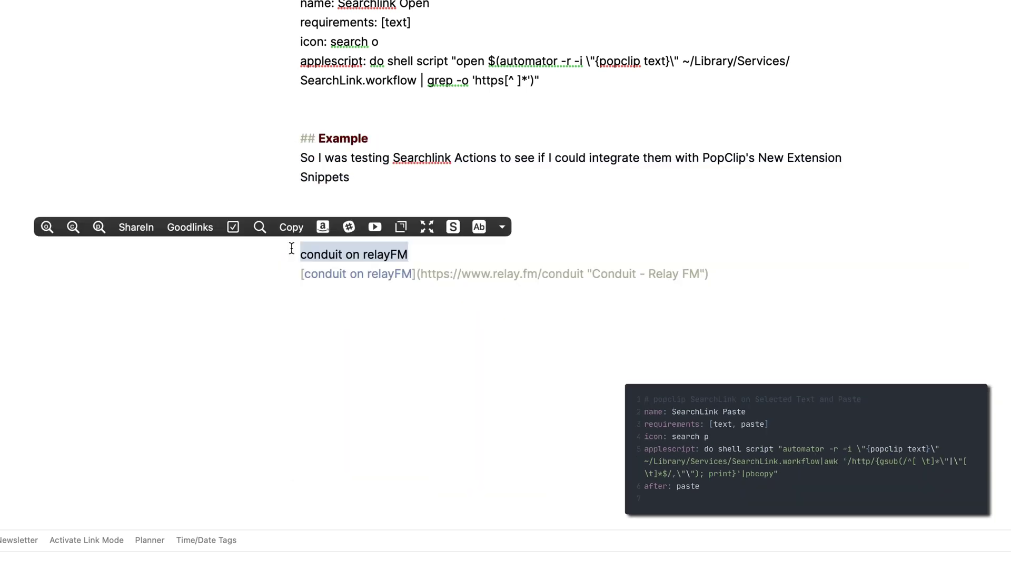
{"action": "left_click", "coordinate": [300, 235]}
{"action": "key", "text": "super+v"}
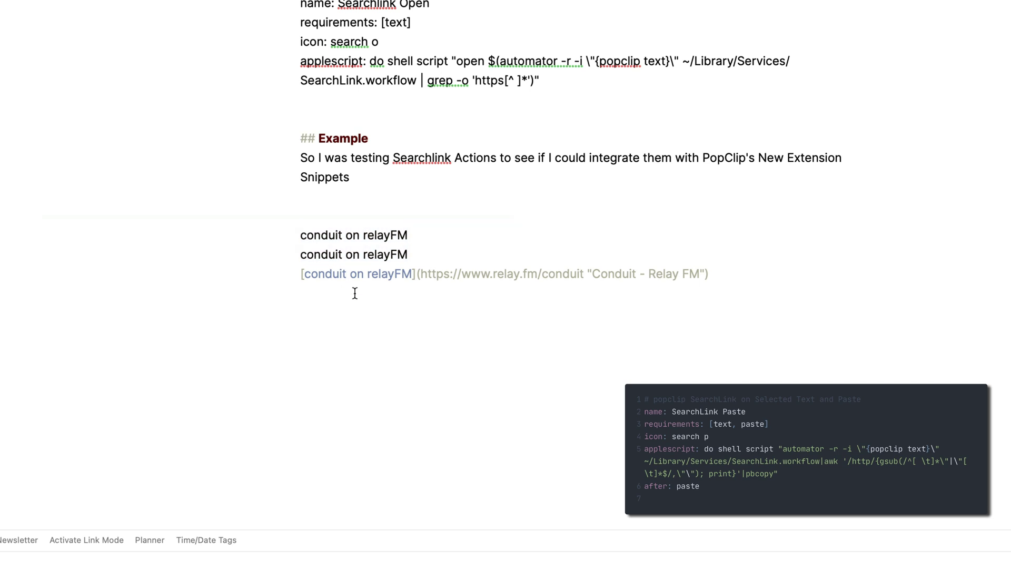
{"action": "left_click_drag", "start_coordinate": [419, 255], "coordinate": [262, 250]}
{"action": "left_click", "coordinate": [263, 229]}
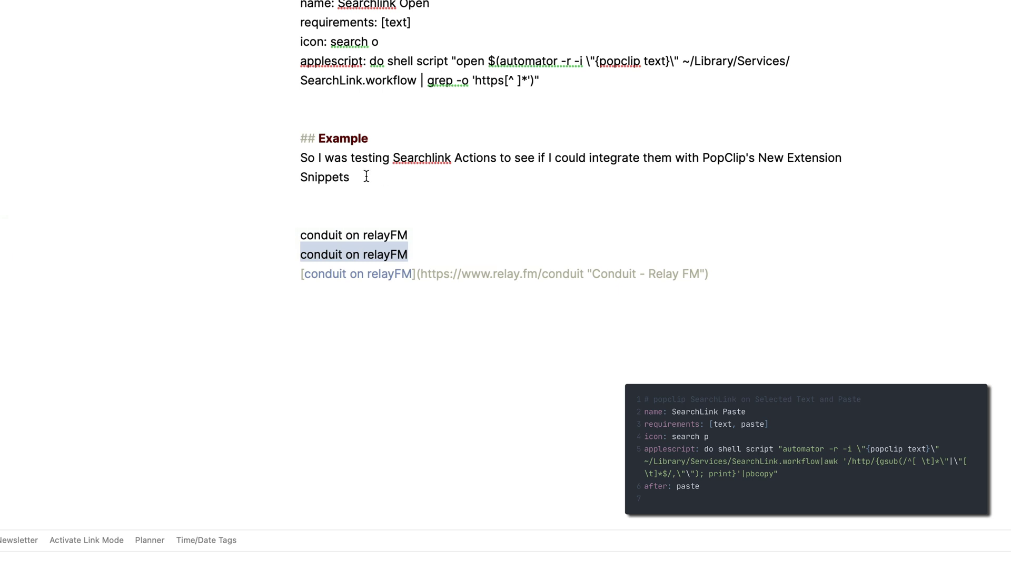
{"action": "key", "text": "ctrl+alt+p"}
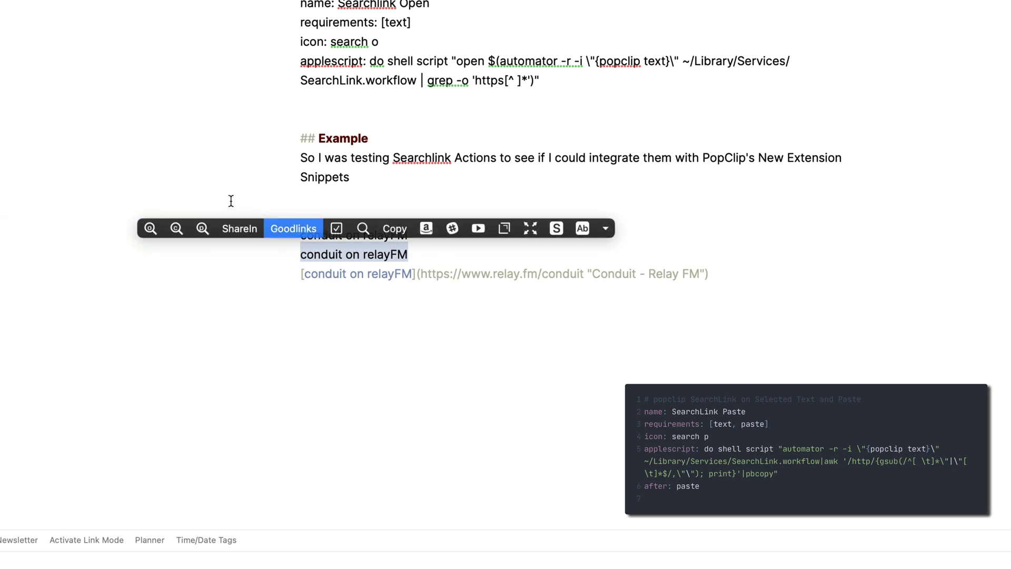
{"action": "left_click", "coordinate": [198, 230]}
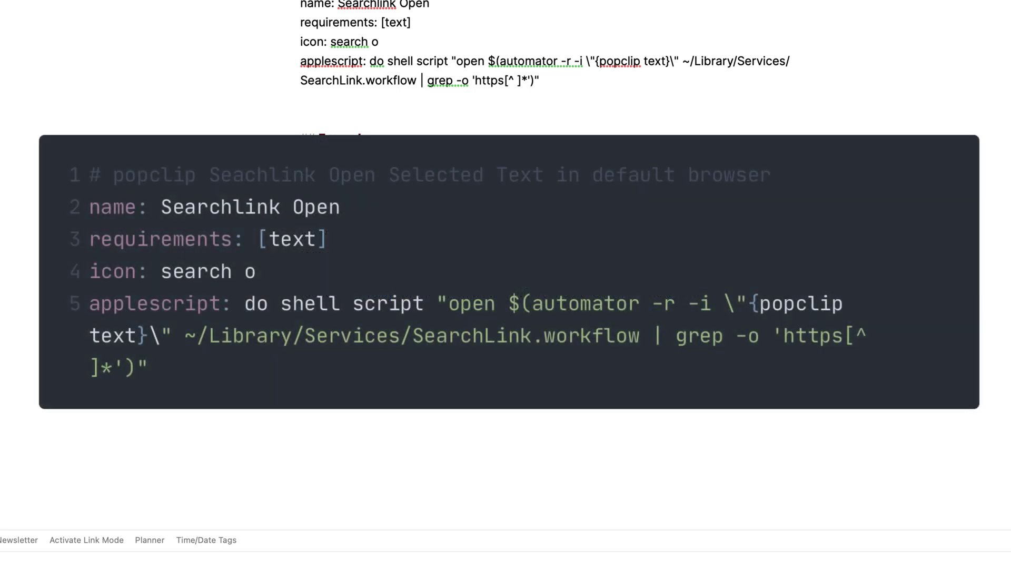
{"action": "left_click_drag", "start_coordinate": [474, 80], "coordinate": [531, 80]}
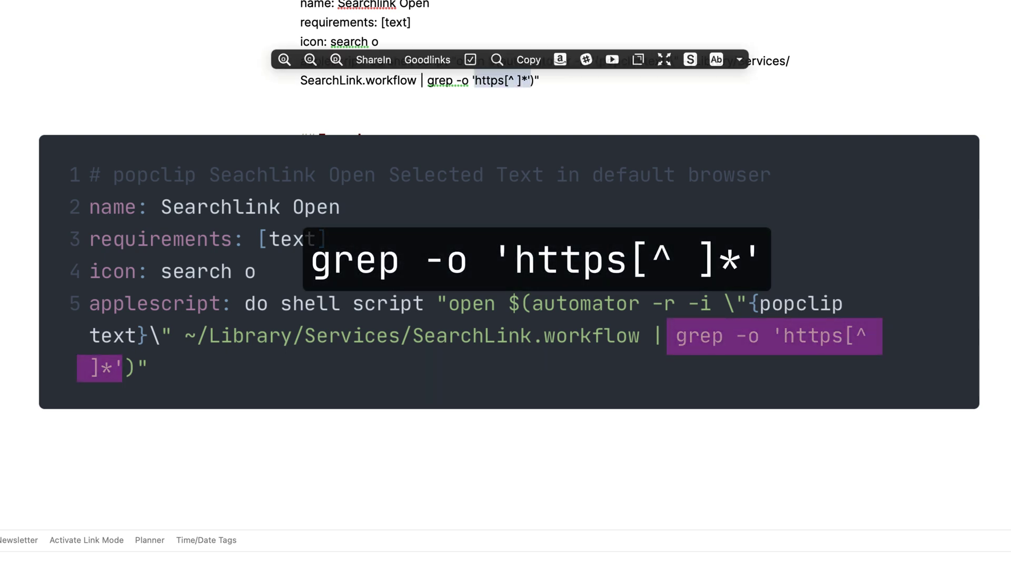
{"action": "left_click_drag", "start_coordinate": [427, 80], "coordinate": [531, 80]}
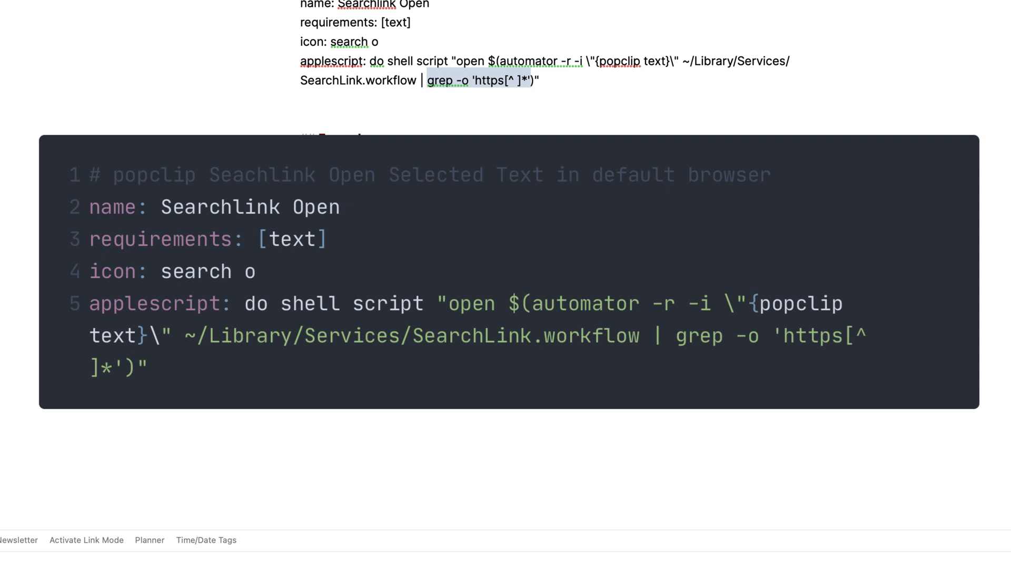
{"action": "left_click", "coordinate": [420, 80]}
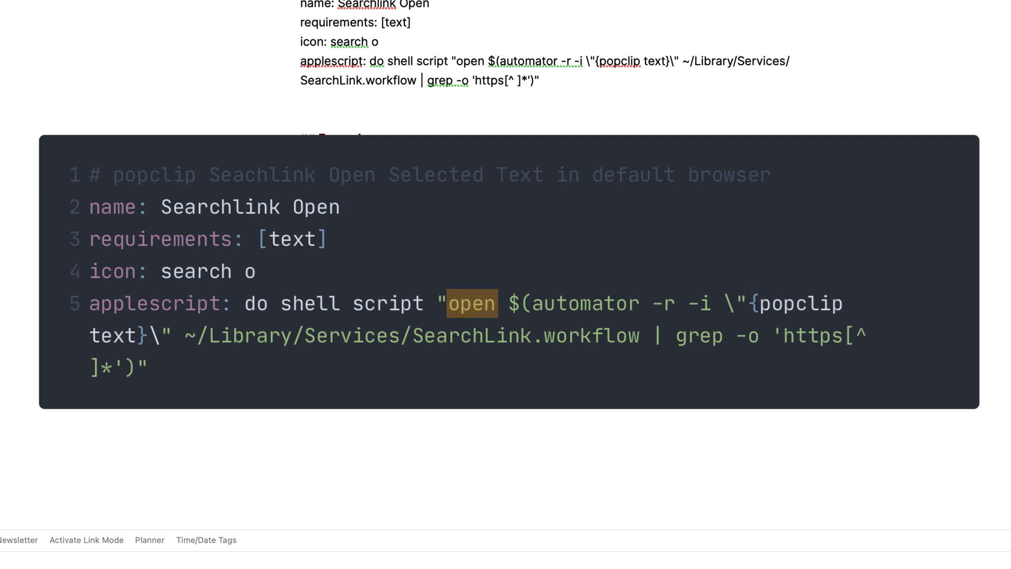
{"action": "left_click_drag", "start_coordinate": [428, 80], "coordinate": [528, 80]}
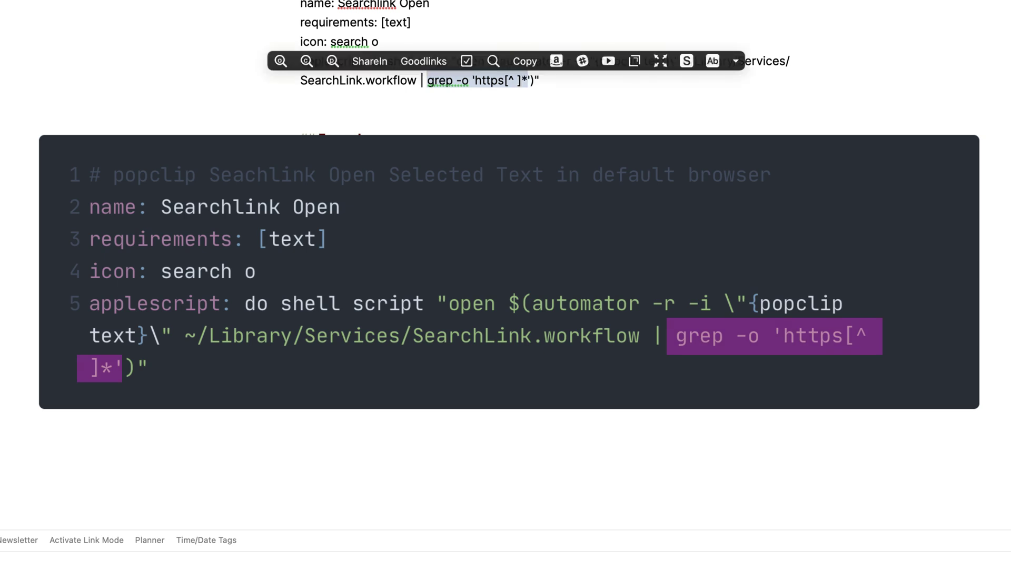
{"action": "left_click", "coordinate": [541, 80]}
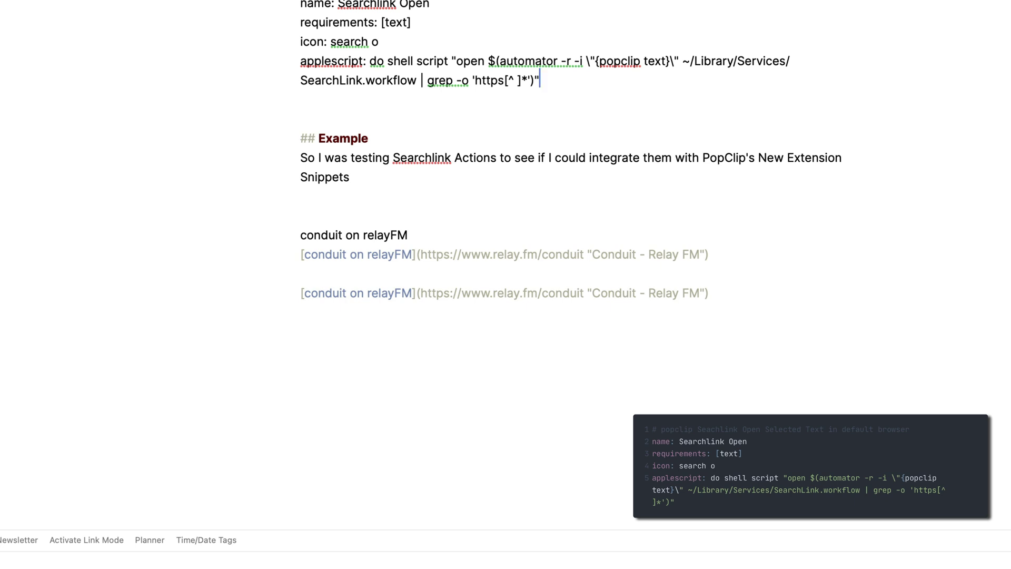
Run PopClip's Searchlink Open on 'conduit on relayFM' to load the relay.fm Conduit page in Safari.
{"action": "left_click_drag", "start_coordinate": [407, 235], "coordinate": [301, 235]}
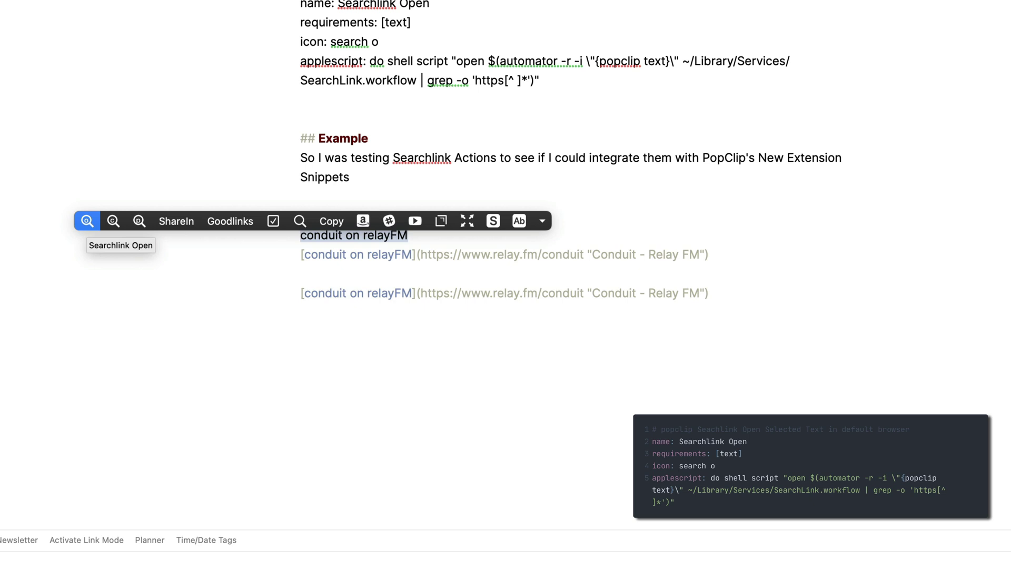
{"action": "left_click", "coordinate": [87, 221]}
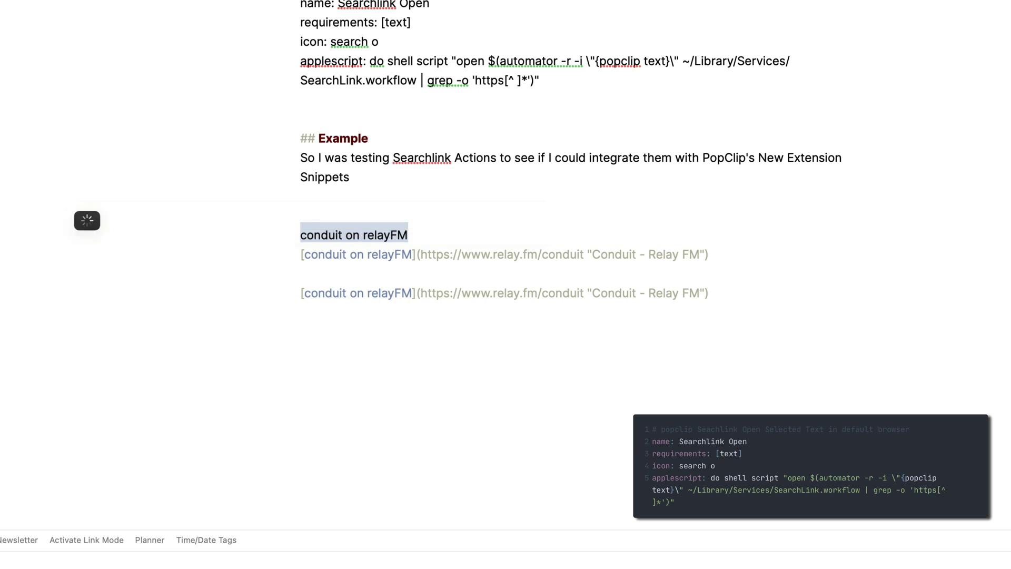